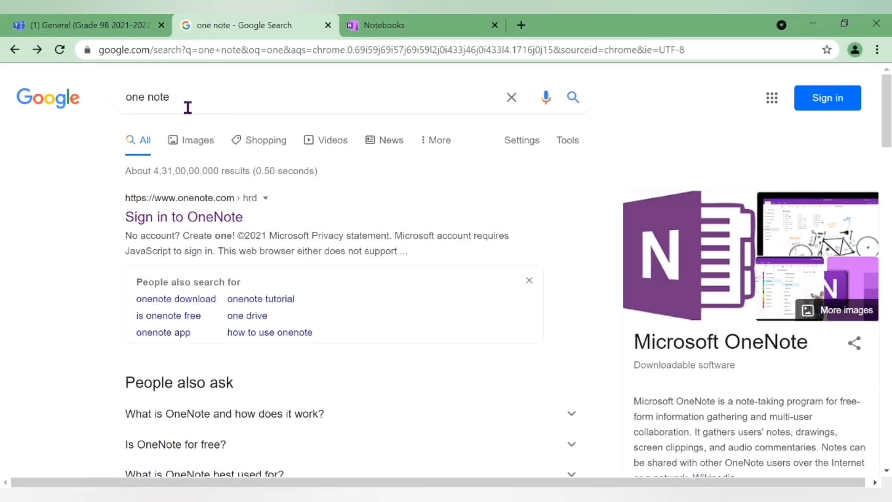
Step: Open the Grade 9B Mathematics notebook from the recent OneNote notebooks
click(195, 205)
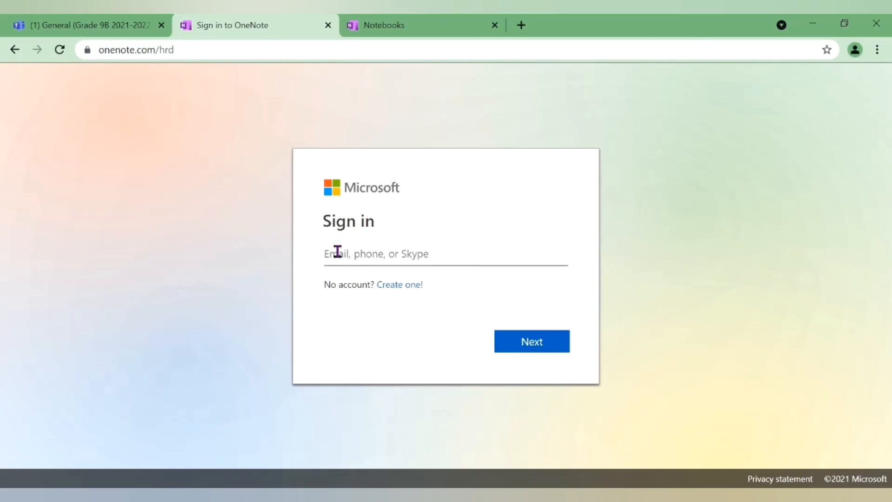
click(393, 26)
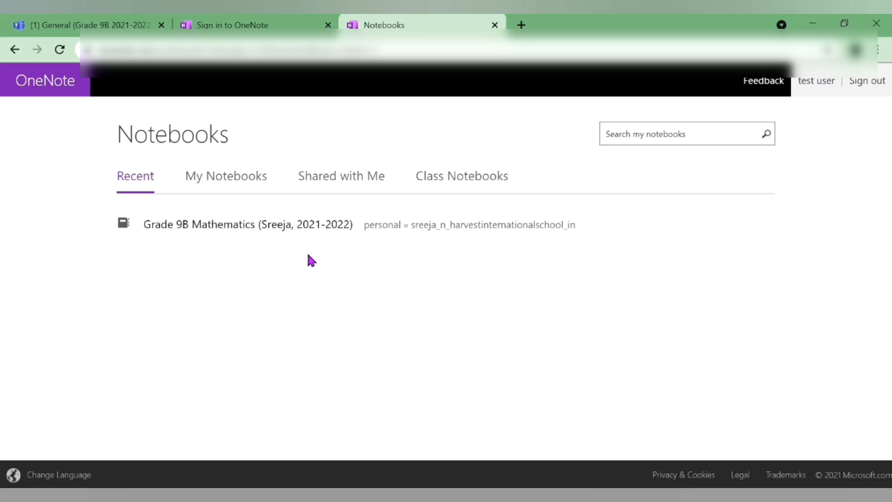
click(280, 228)
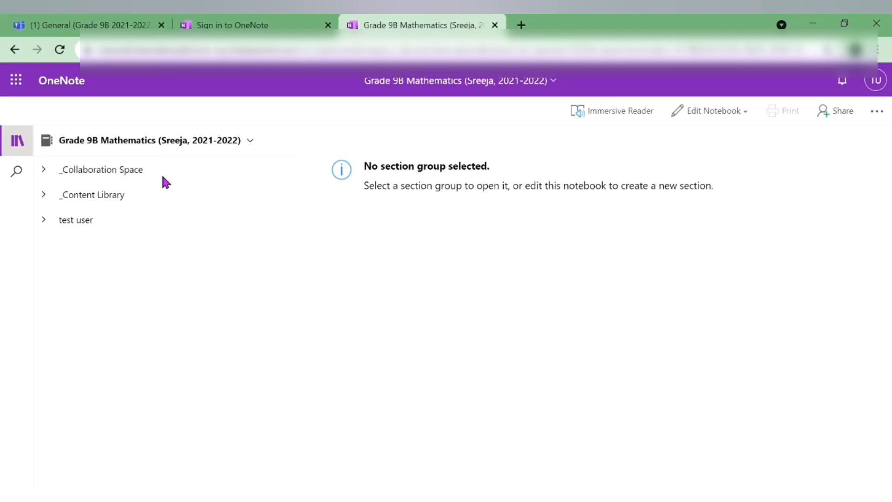
Step: Browse the notebook's Collaboration Space and Content Library groups and view the Ch-6 Lines and Angles section
click(112, 181)
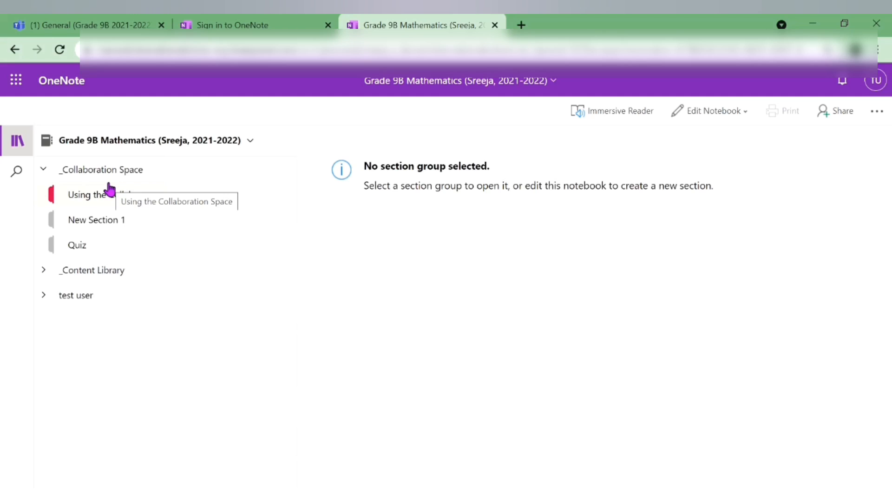
click(105, 270)
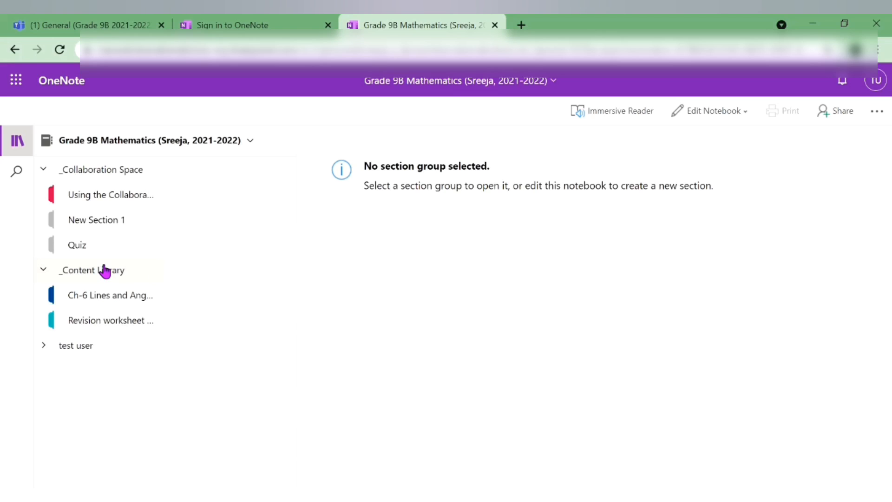
click(108, 302)
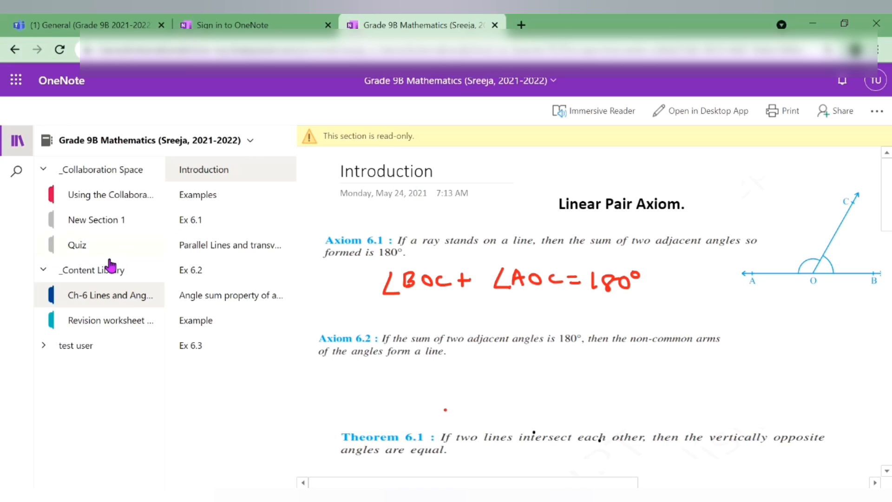
click(125, 180)
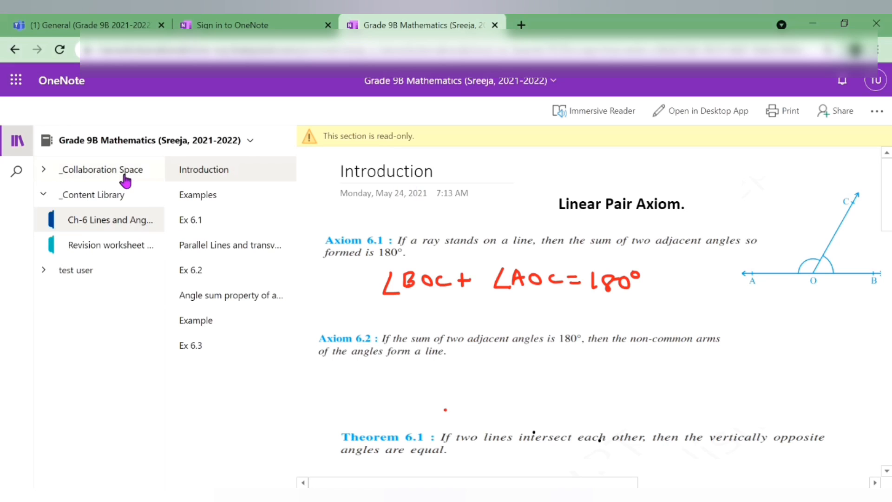
click(116, 199)
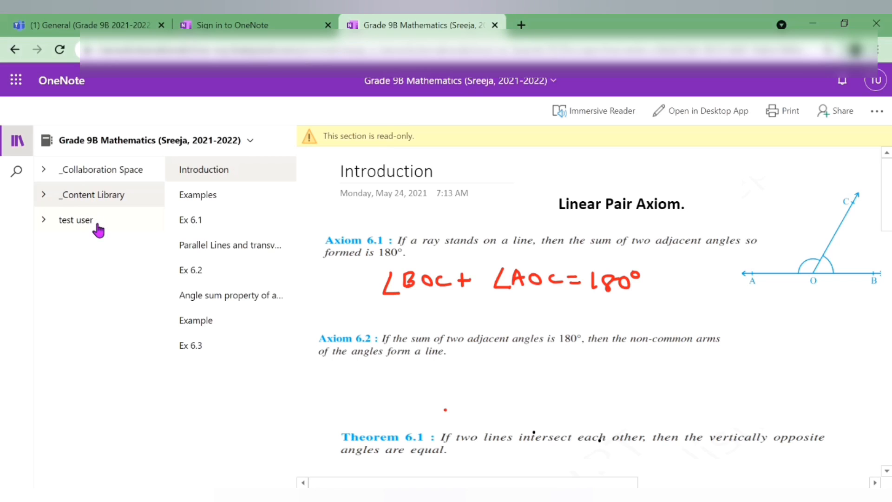
Step: Add a section named trial to the test user group and title its page Pg1
click(98, 226)
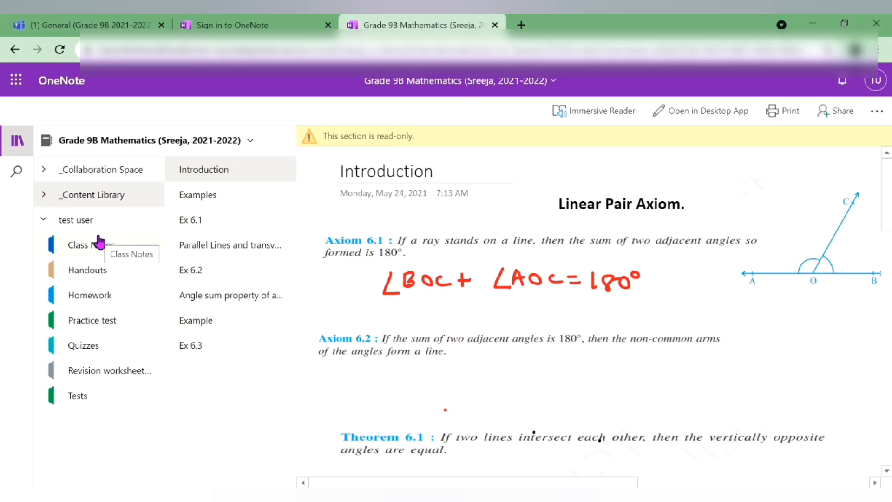
click(101, 356)
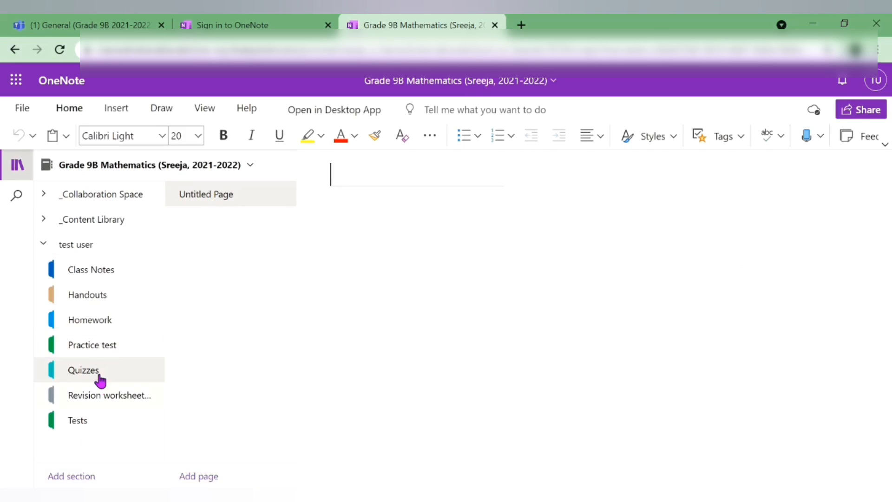
click(82, 479)
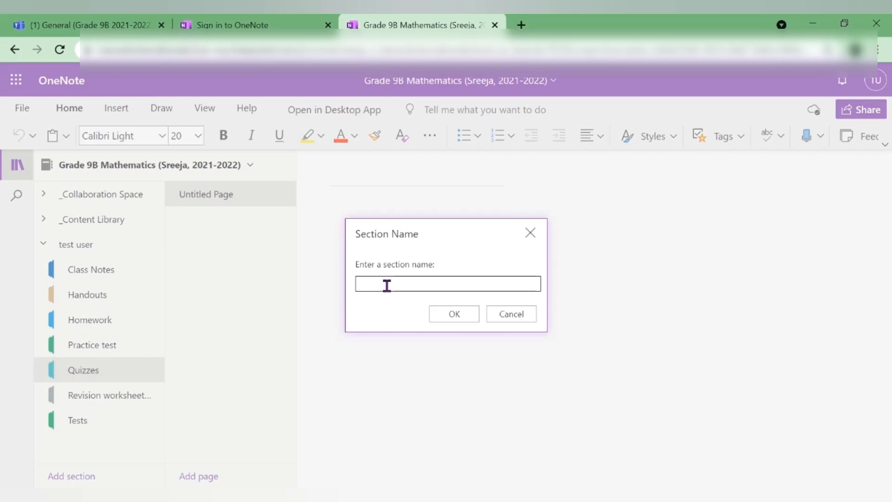
text(trial)
click(468, 319)
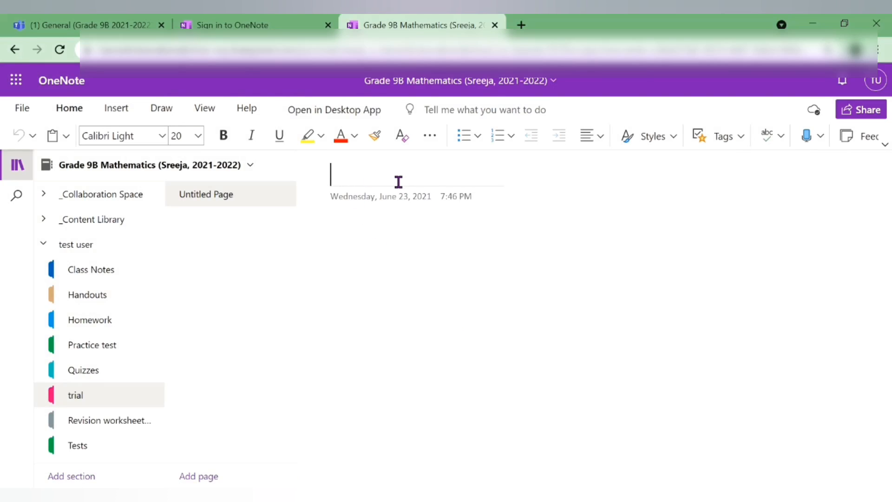
text(pg1)
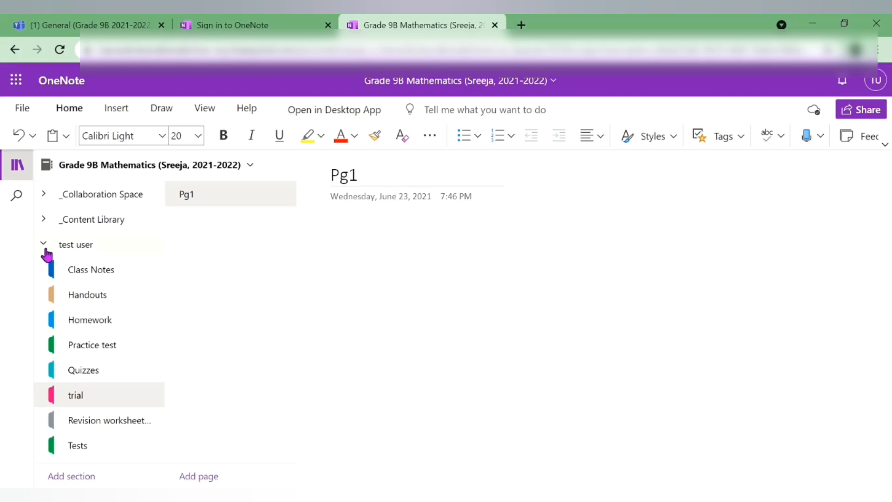
Step: On the MCQ WS page, tick Q1 option (d) and Q2 option (a) in blue ink and highlight Q3 option (a) in pink
click(67, 250)
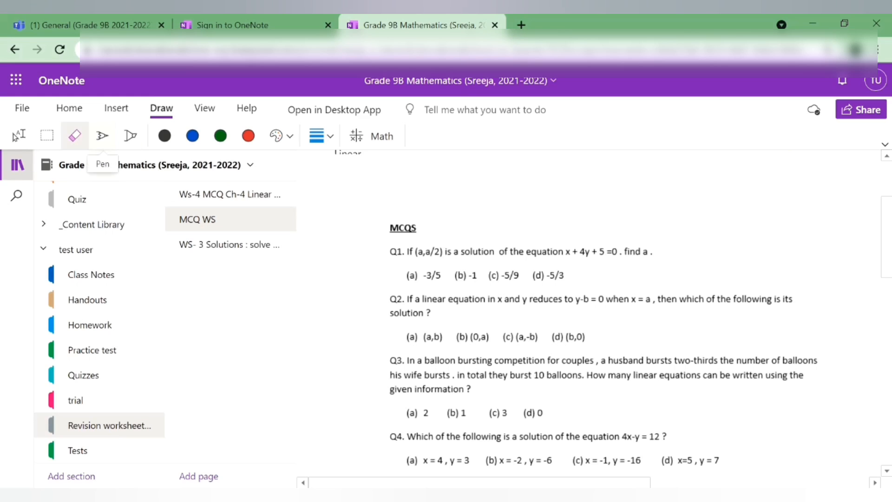
click(102, 135)
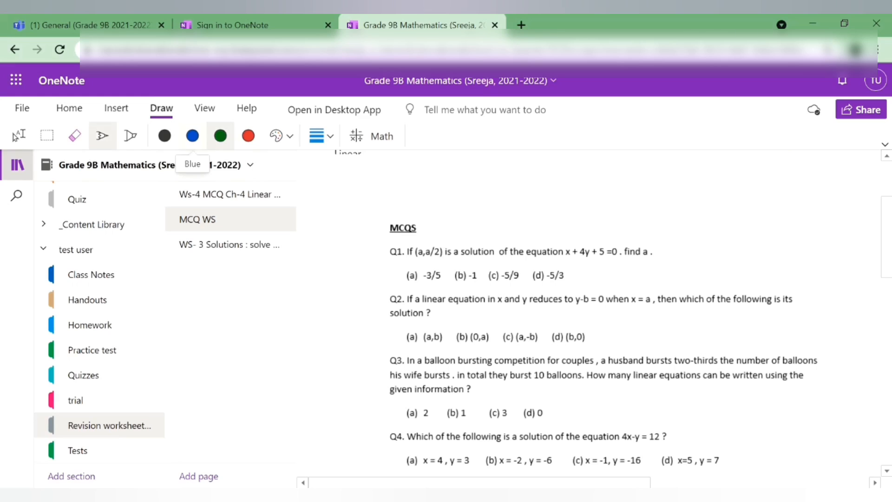
click(192, 135)
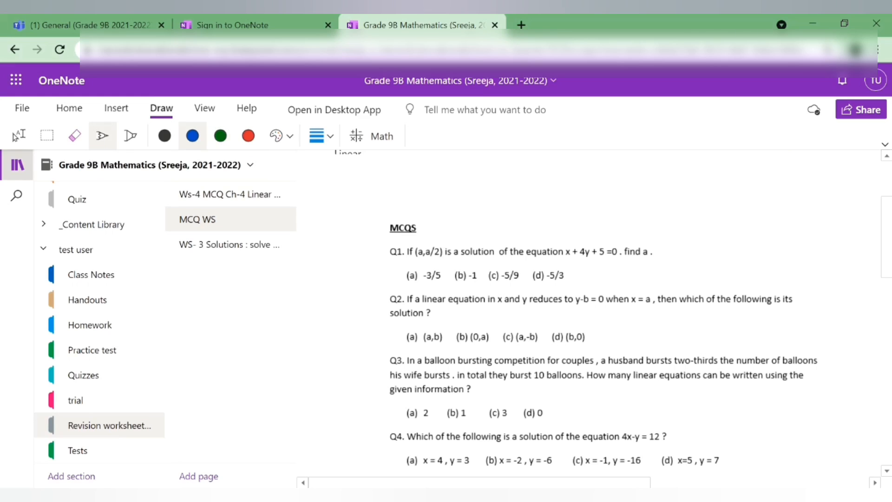
drag(527, 278, 551, 271)
drag(401, 333, 422, 326)
click(131, 135)
mouse_move(407, 408)
mouse_down()
mouse_move(420, 418)
mouse_move(409, 411)
mouse_up()
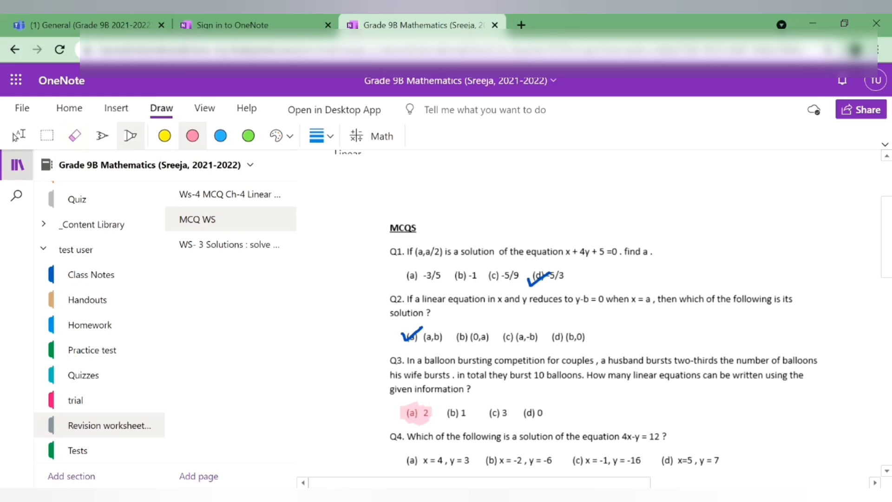
Step: Erase the blue tick on Q2 option (a), and open the WS-3 Solutions page
click(75, 136)
click(411, 334)
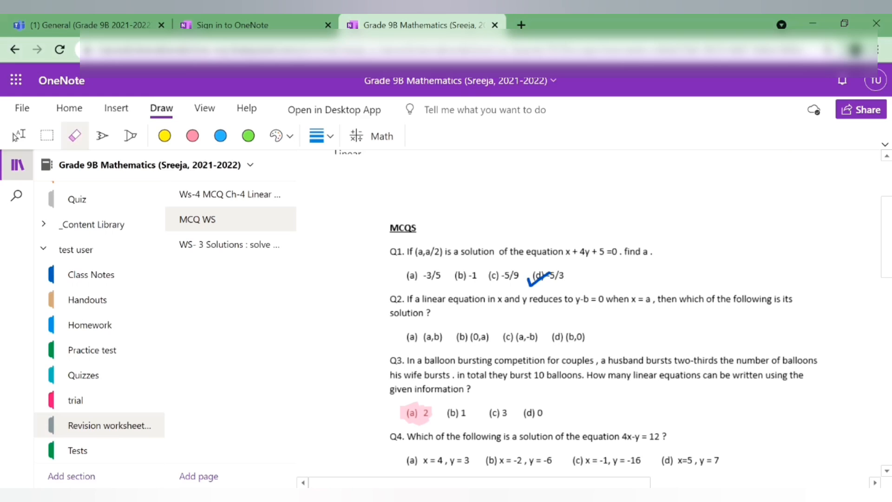
click(253, 251)
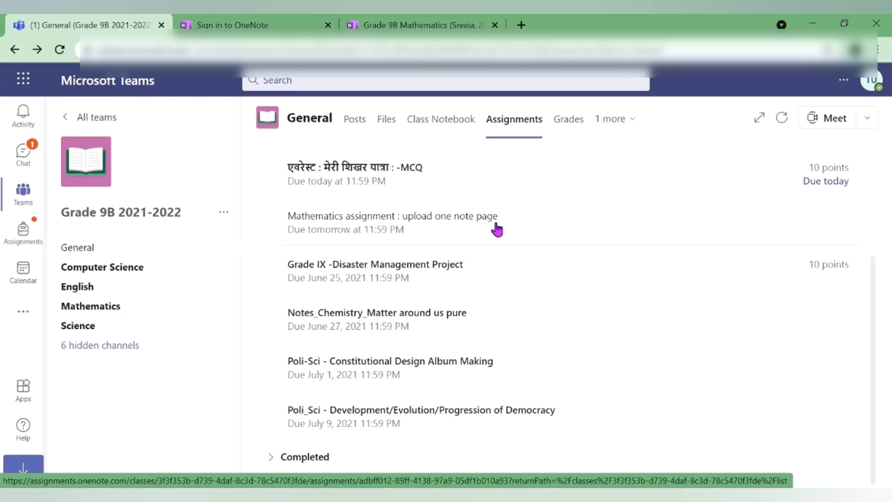
Step: In Microsoft Teams, try to attach the Answer key Revision worksheet 2 PDF from this device to the Mathematics assignment about uploading a OneNote page
click(497, 228)
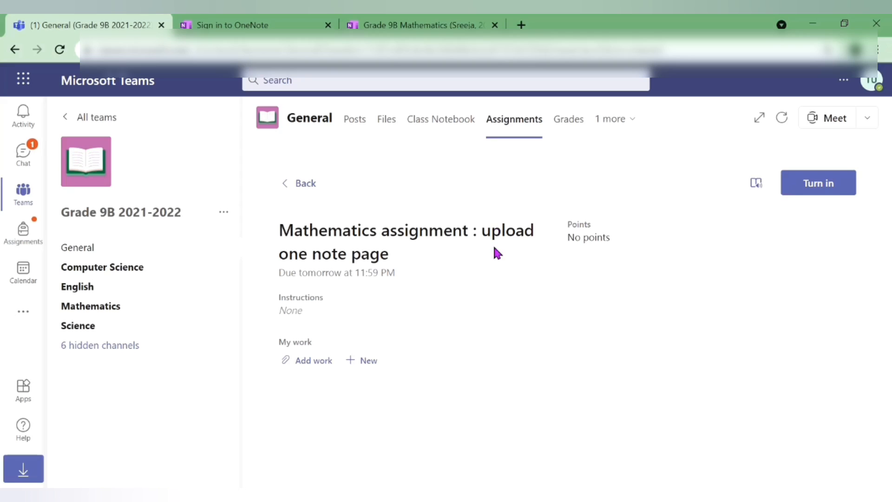
click(315, 360)
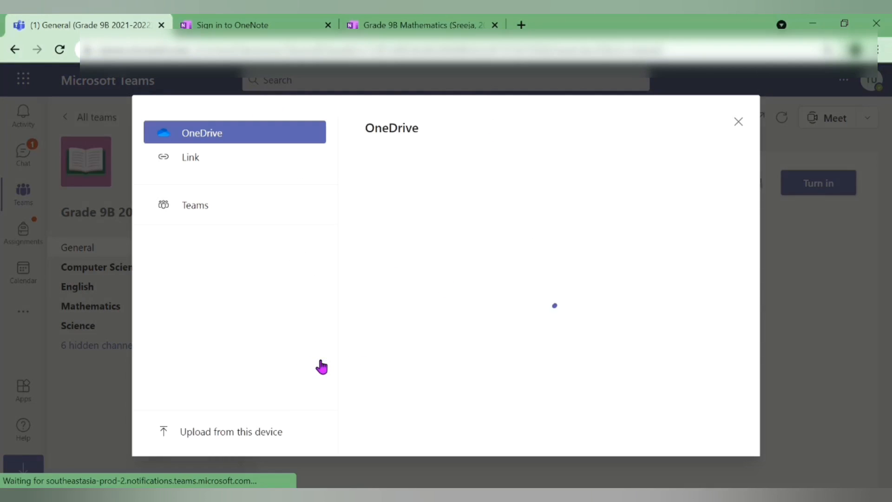
click(247, 434)
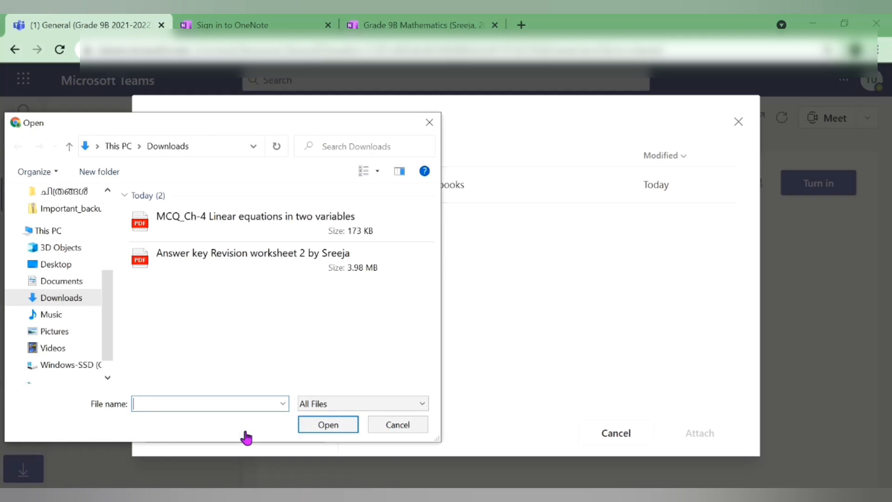
click(268, 255)
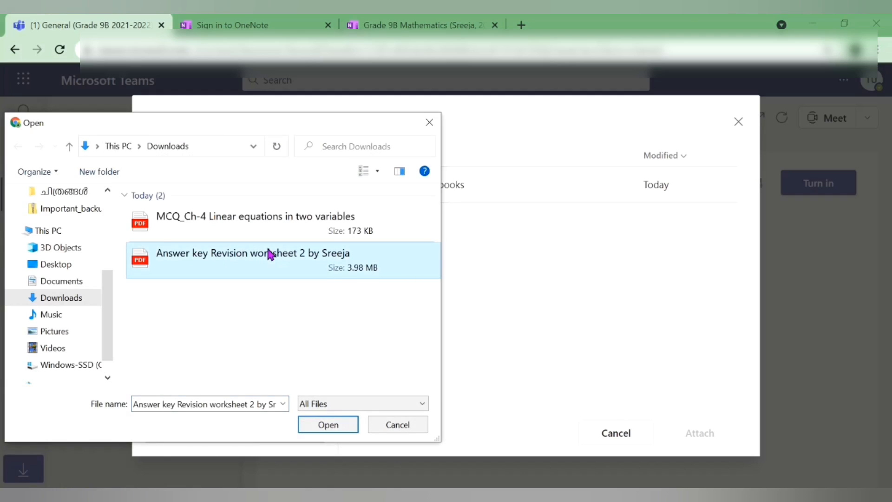
click(326, 424)
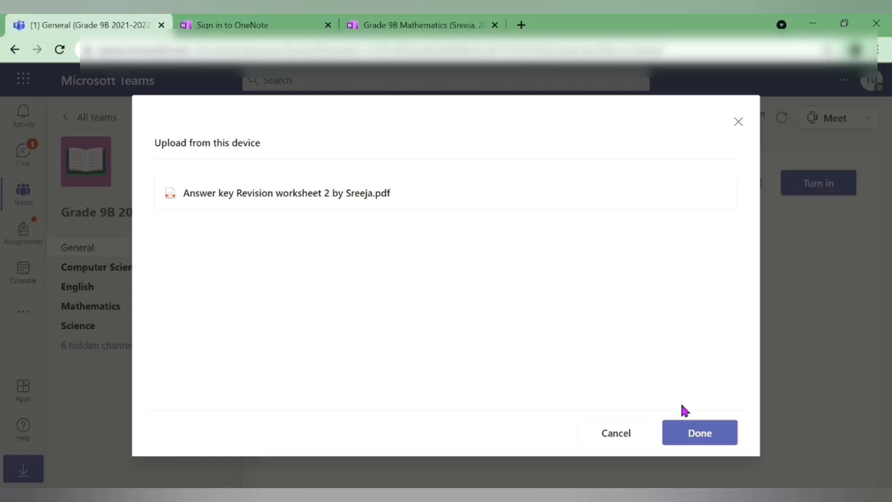
click(625, 440)
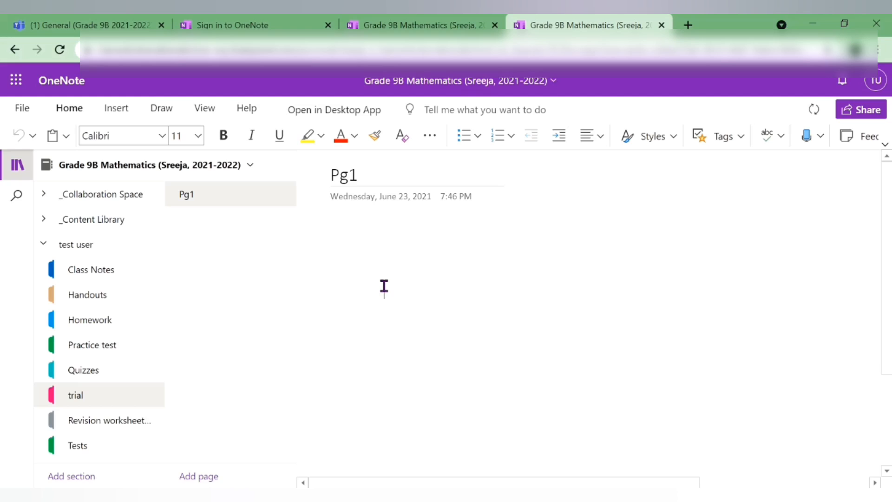
Step: In OneNote, insert the Answer key Revision worksheet 2 PDF from Downloads as a file attachment in the body of page Pg1
click(384, 286)
click(110, 109)
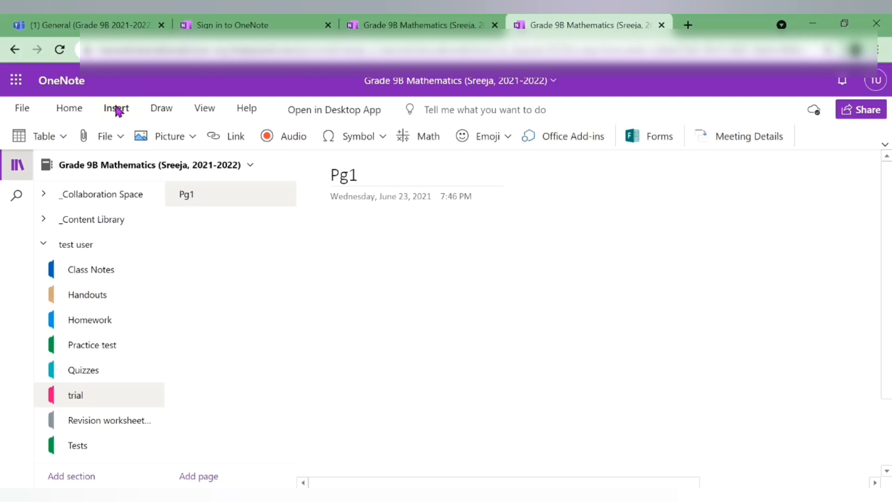
click(363, 174)
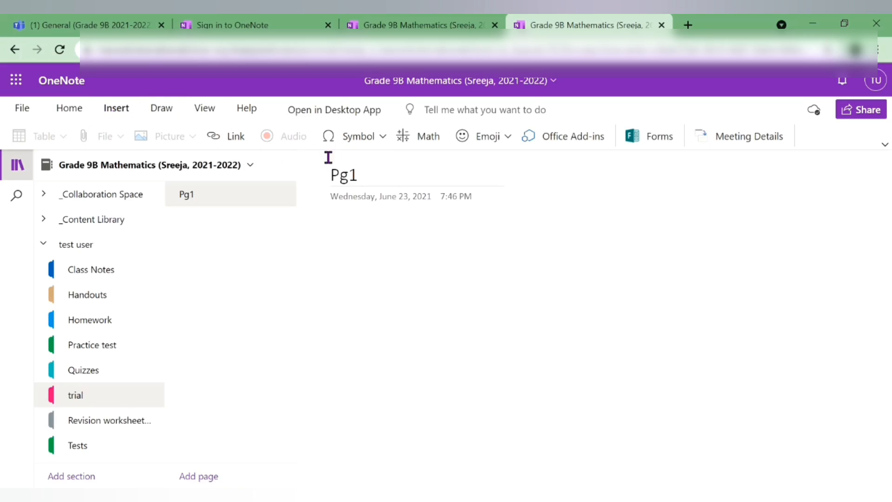
click(355, 236)
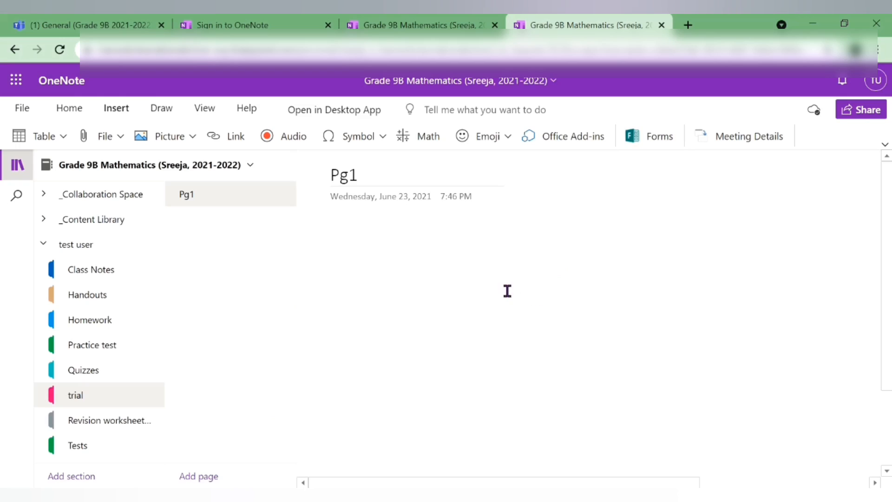
click(119, 138)
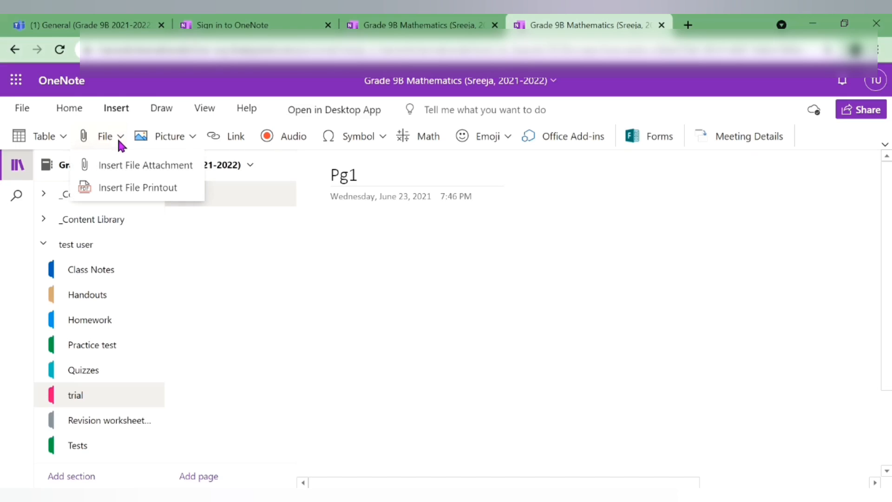
click(121, 167)
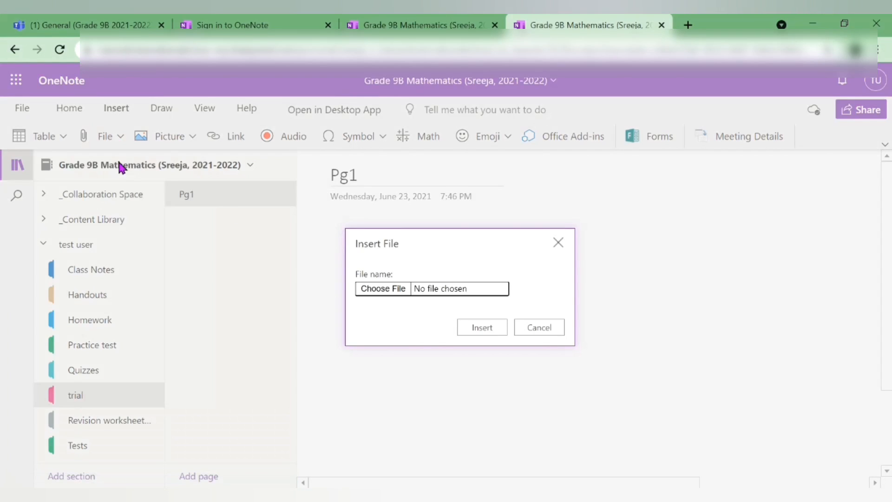
click(376, 292)
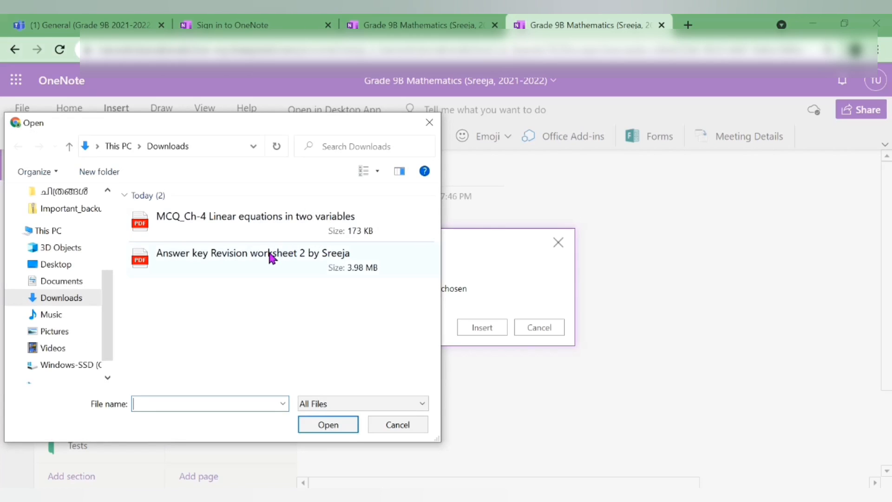
click(271, 257)
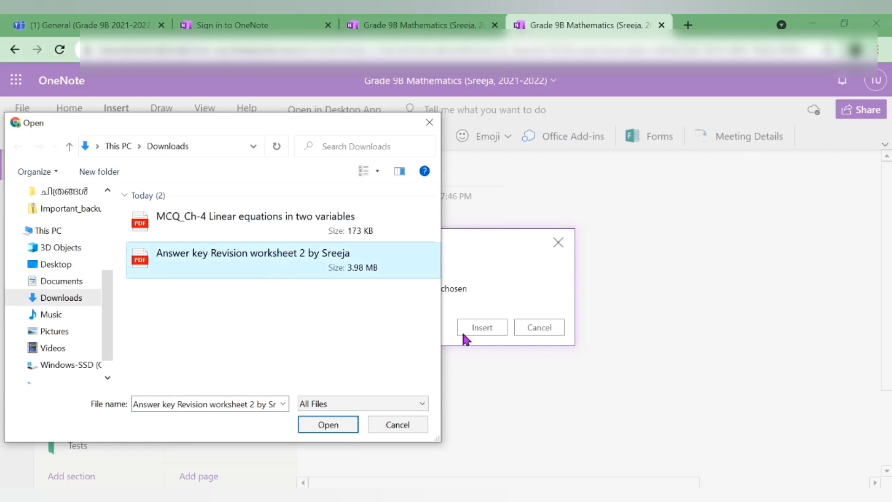
click(344, 424)
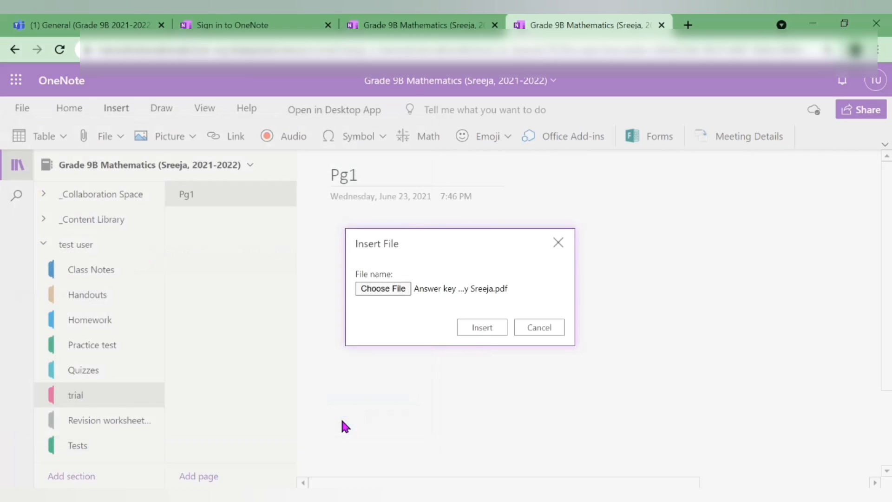
click(492, 328)
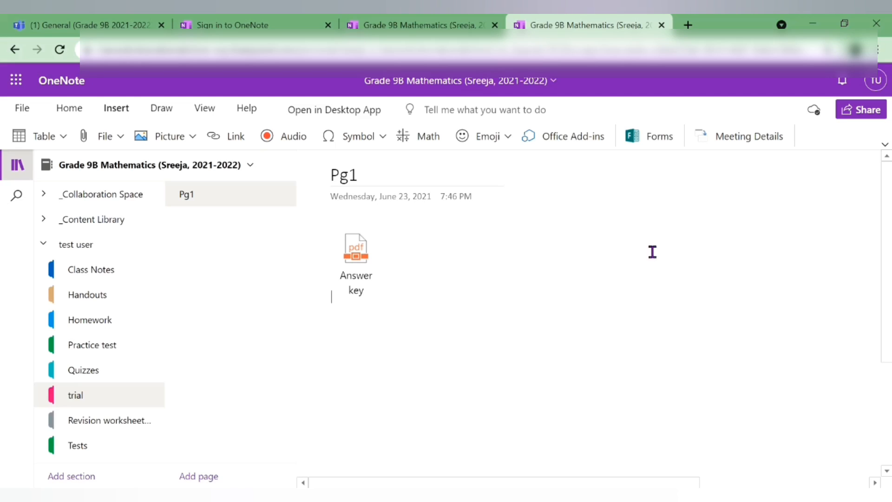
Step: Insert the Answer key Revision worksheet 2 PDF from Downloads as a file printout on page Pg1
click(108, 137)
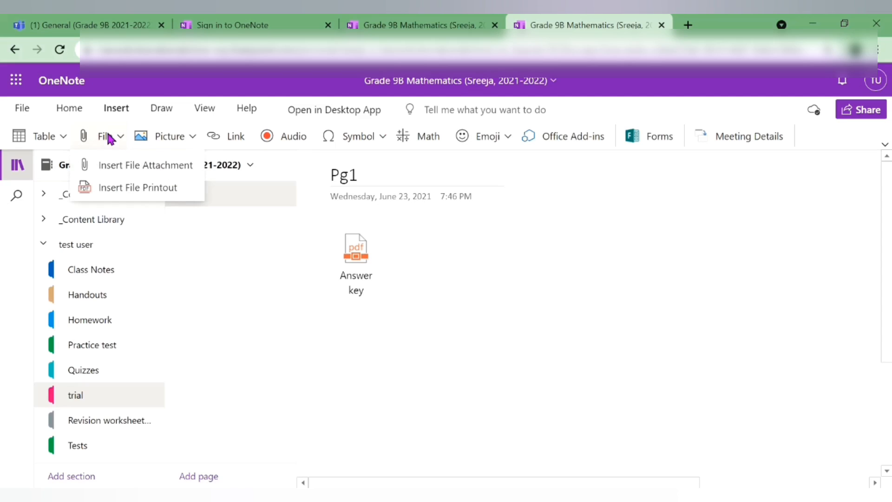
click(121, 188)
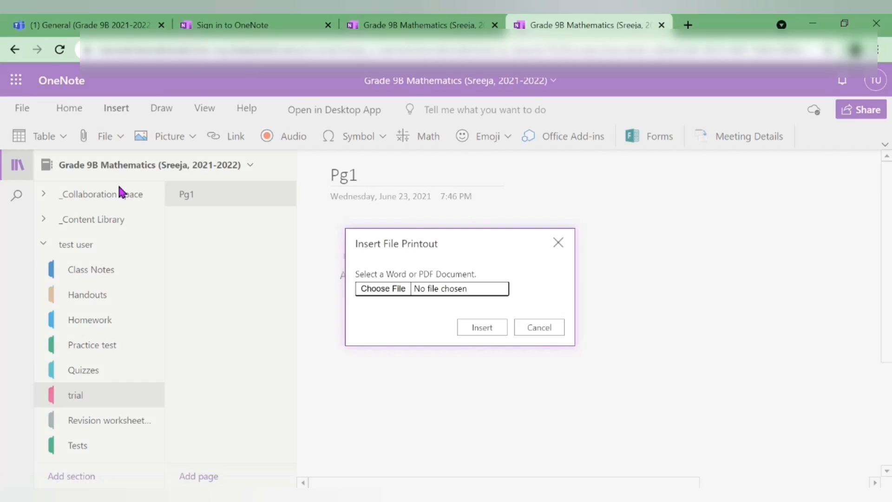
click(380, 292)
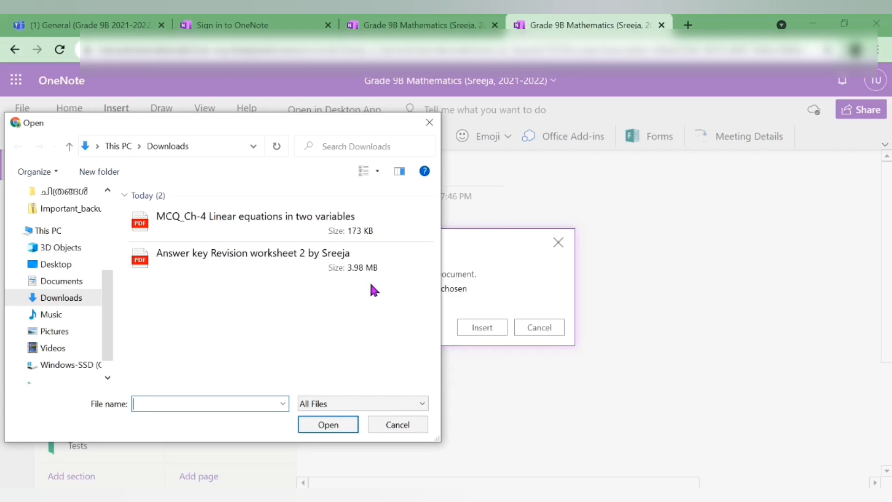
click(293, 260)
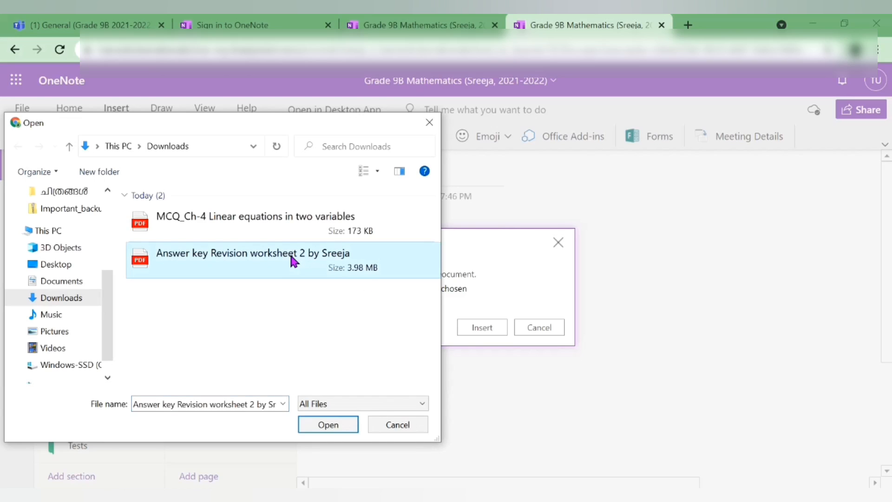
click(344, 425)
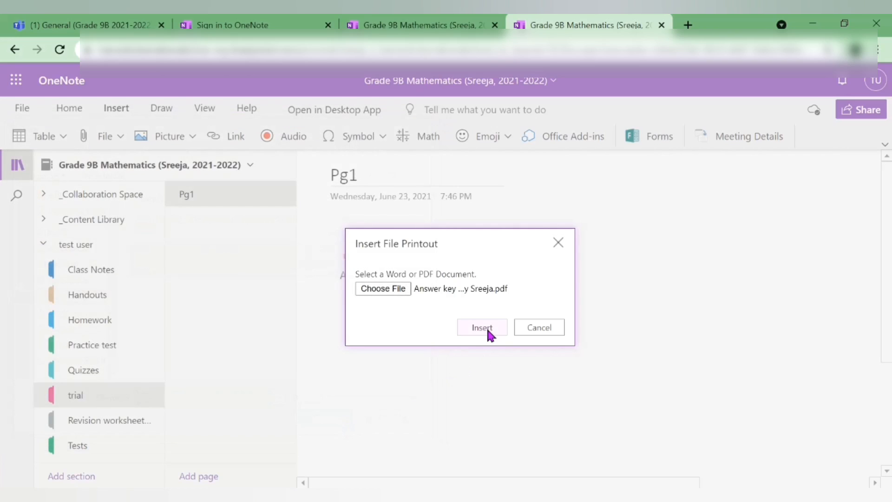
click(486, 327)
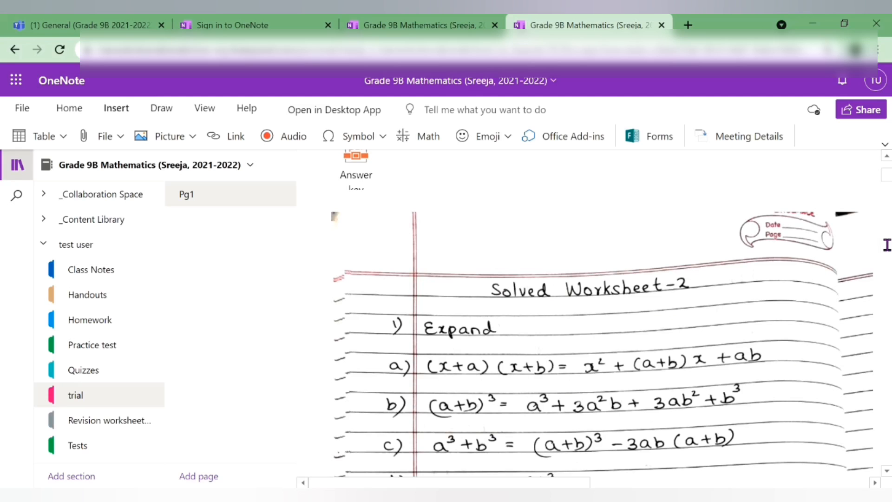
Step: Look through the solved worksheet printout pages inserted on page Pg1
scroll(886, 186, down, 9)
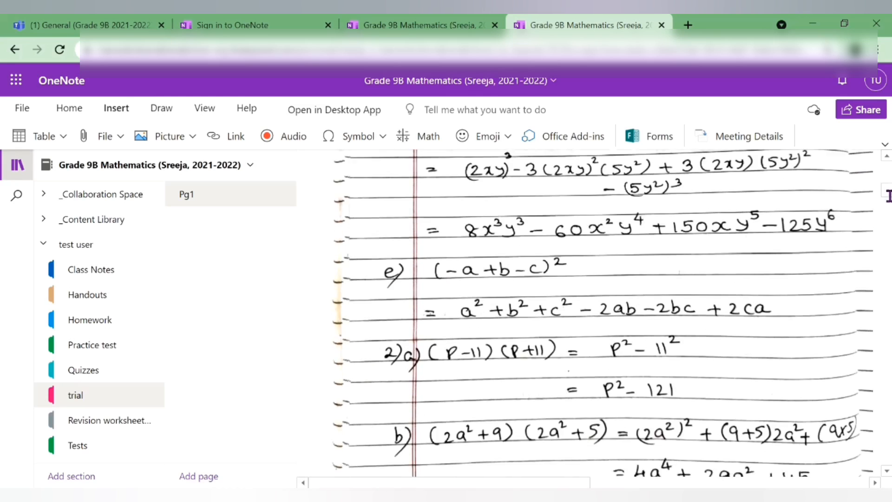
scroll(887, 195, down, 10)
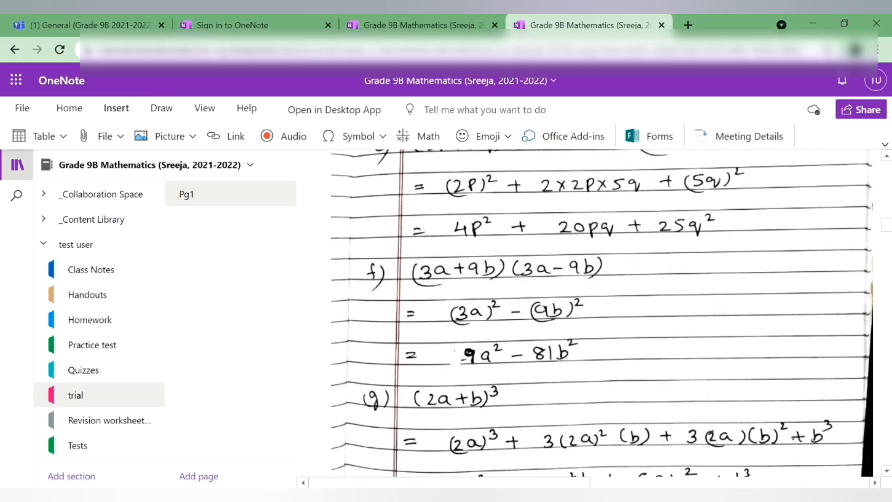
scroll(879, 180, up, 20)
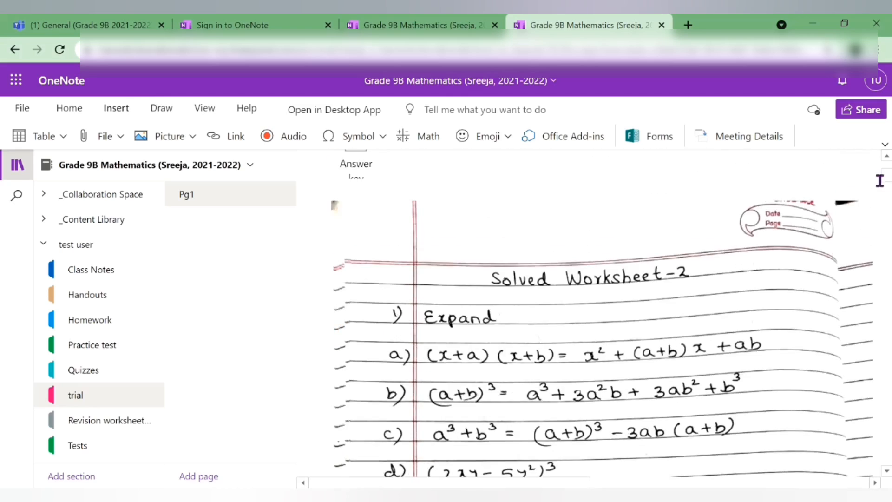
scroll(880, 180, down, 20)
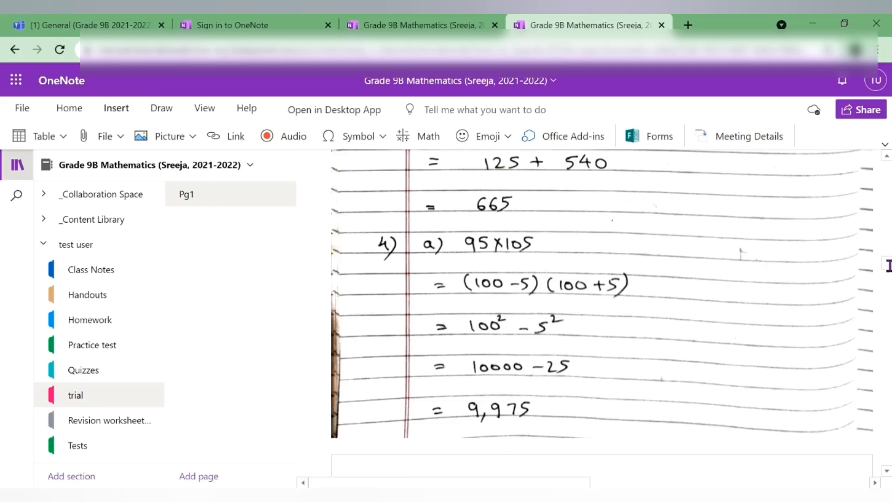
scroll(877, 191, up, 20)
scroll(873, 176, down, 1)
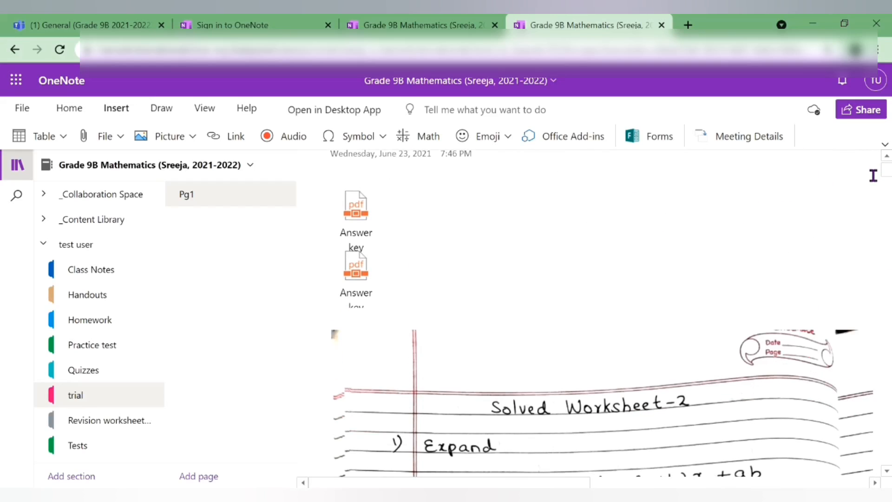
scroll(884, 177, down, 6)
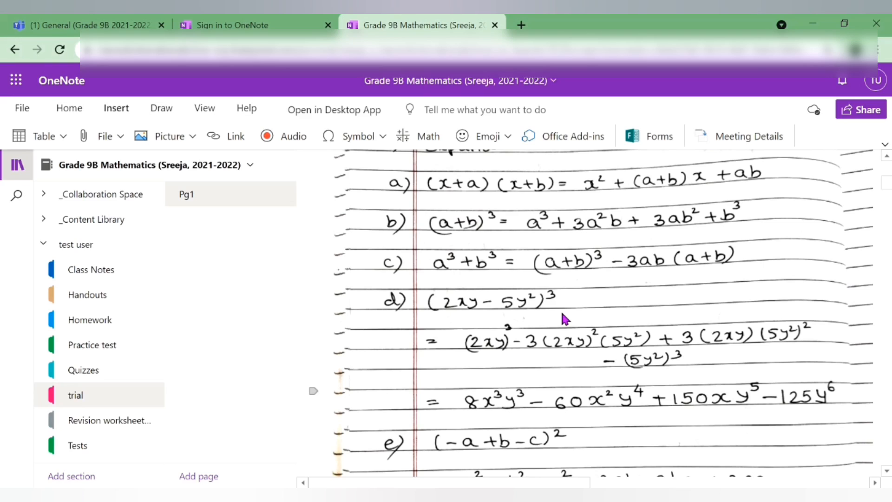
Step: Copy the link to page Pg1 and attach it as a web link to the OneNote page upload assignment in Microsoft Teams
right_click(246, 201)
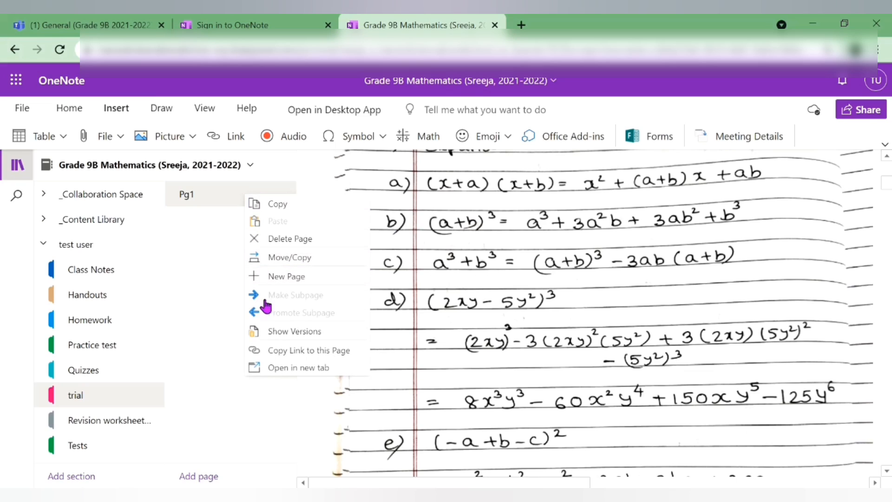
click(281, 351)
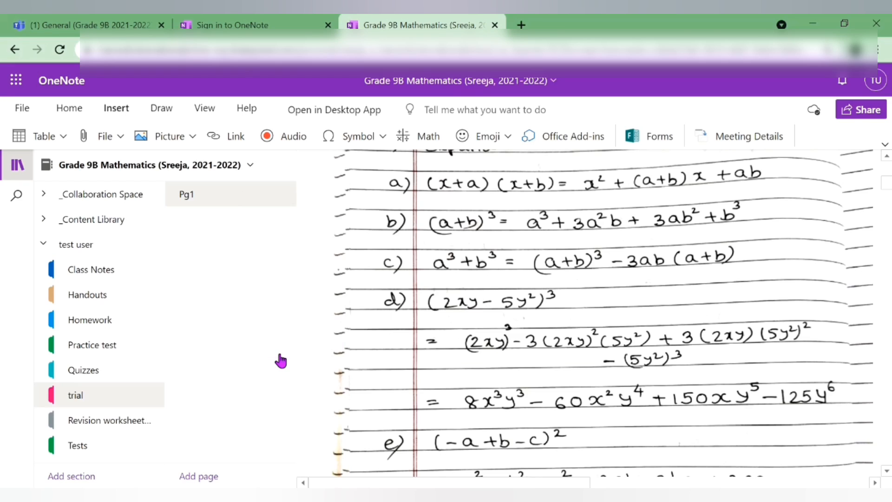
click(76, 29)
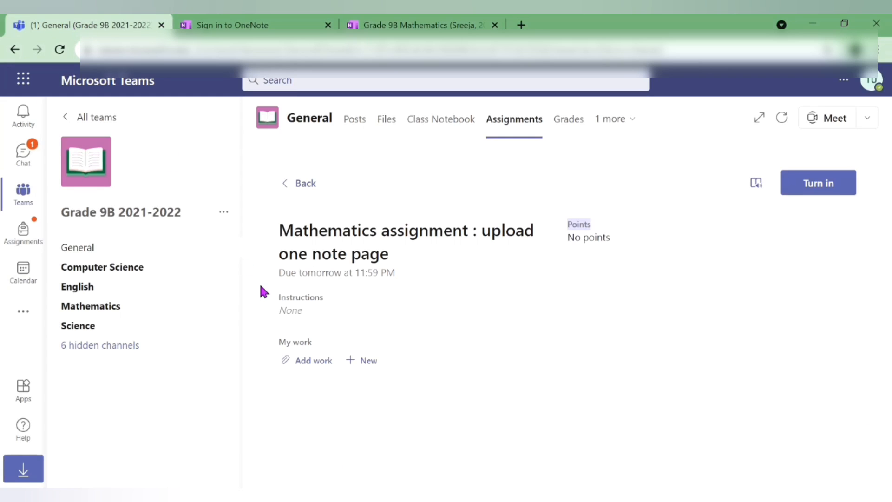
click(314, 360)
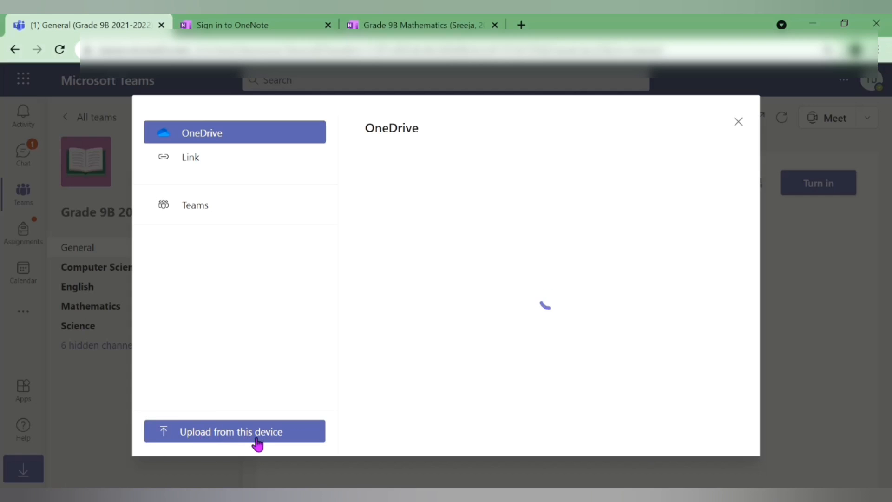
click(199, 166)
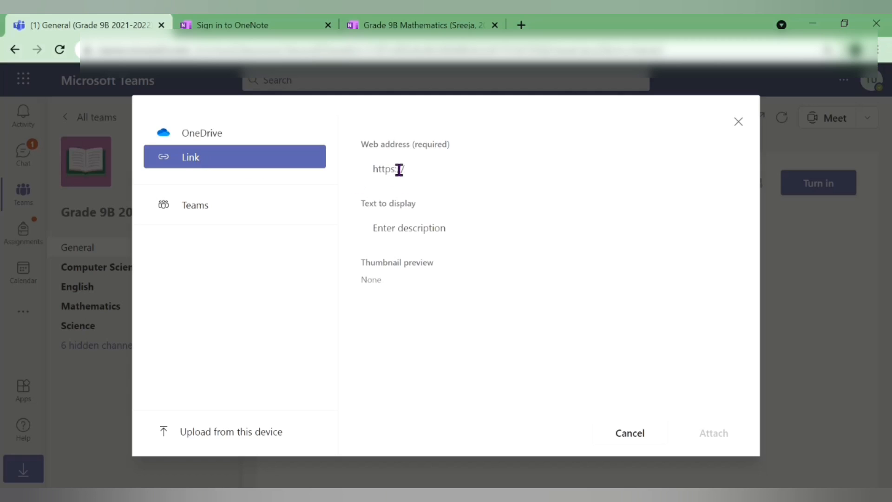
key(ctrl+v)
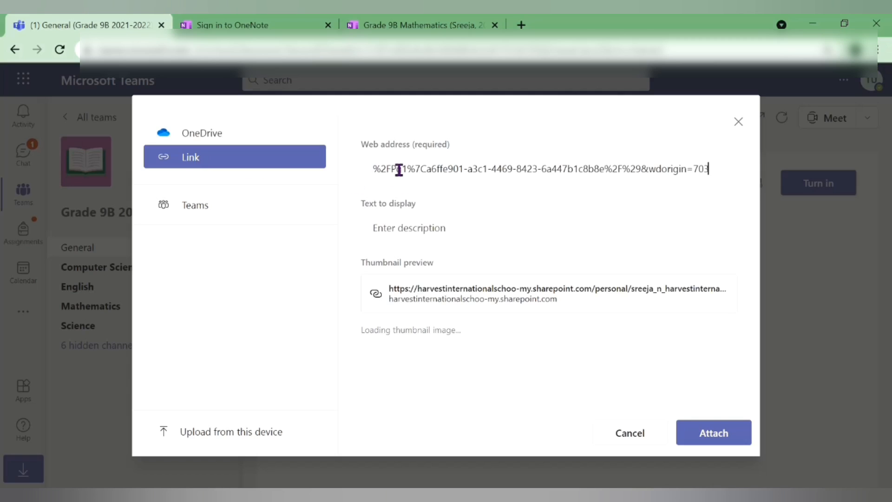
click(712, 433)
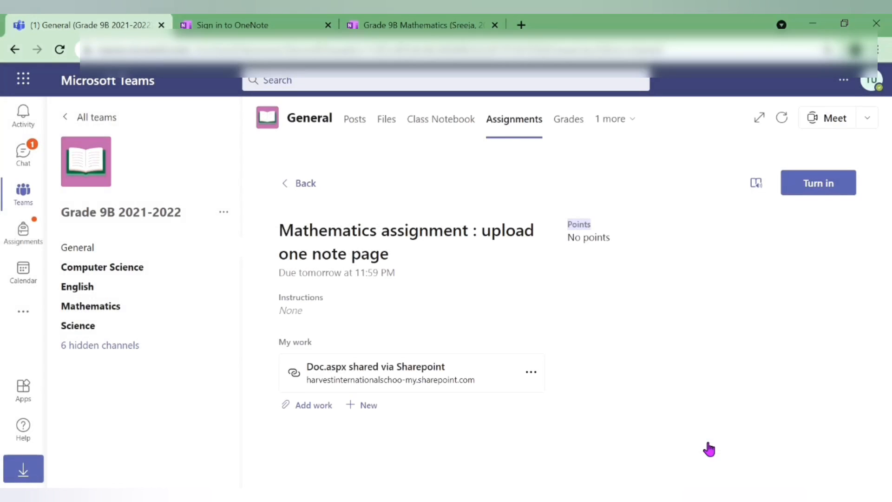
Step: Turn in the Mathematics assignment and switch back to page Pg1 in OneNote
click(816, 185)
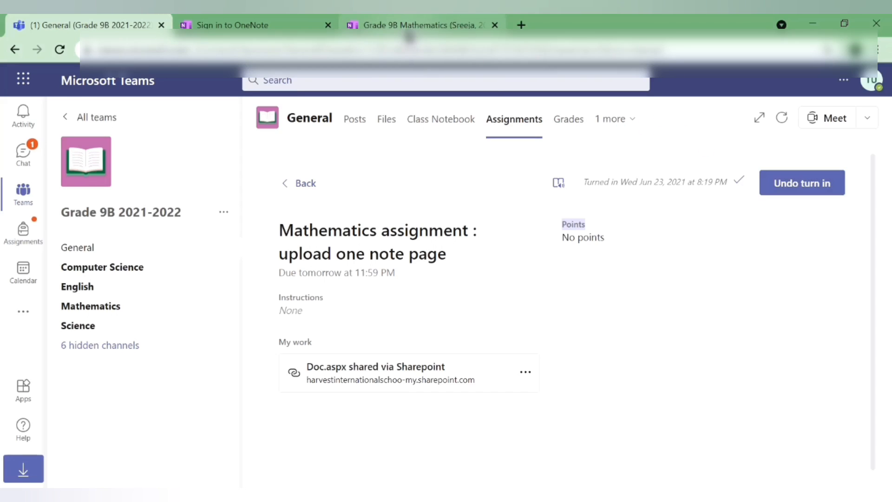
click(409, 32)
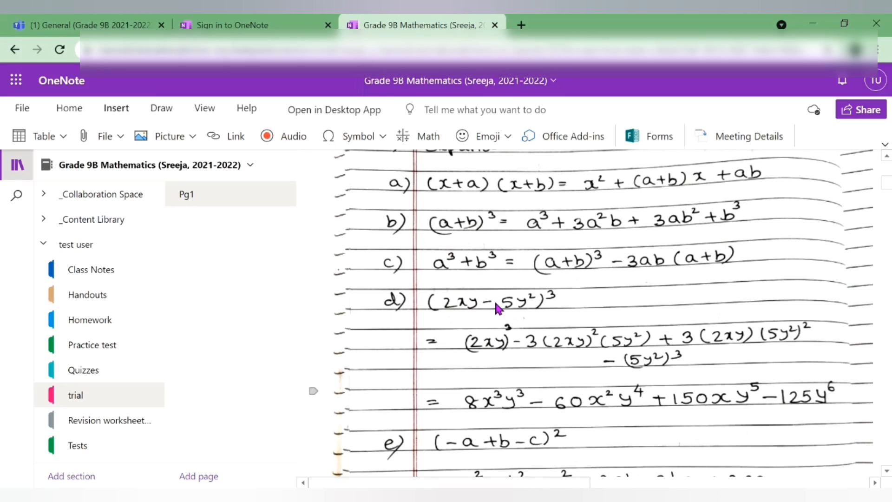